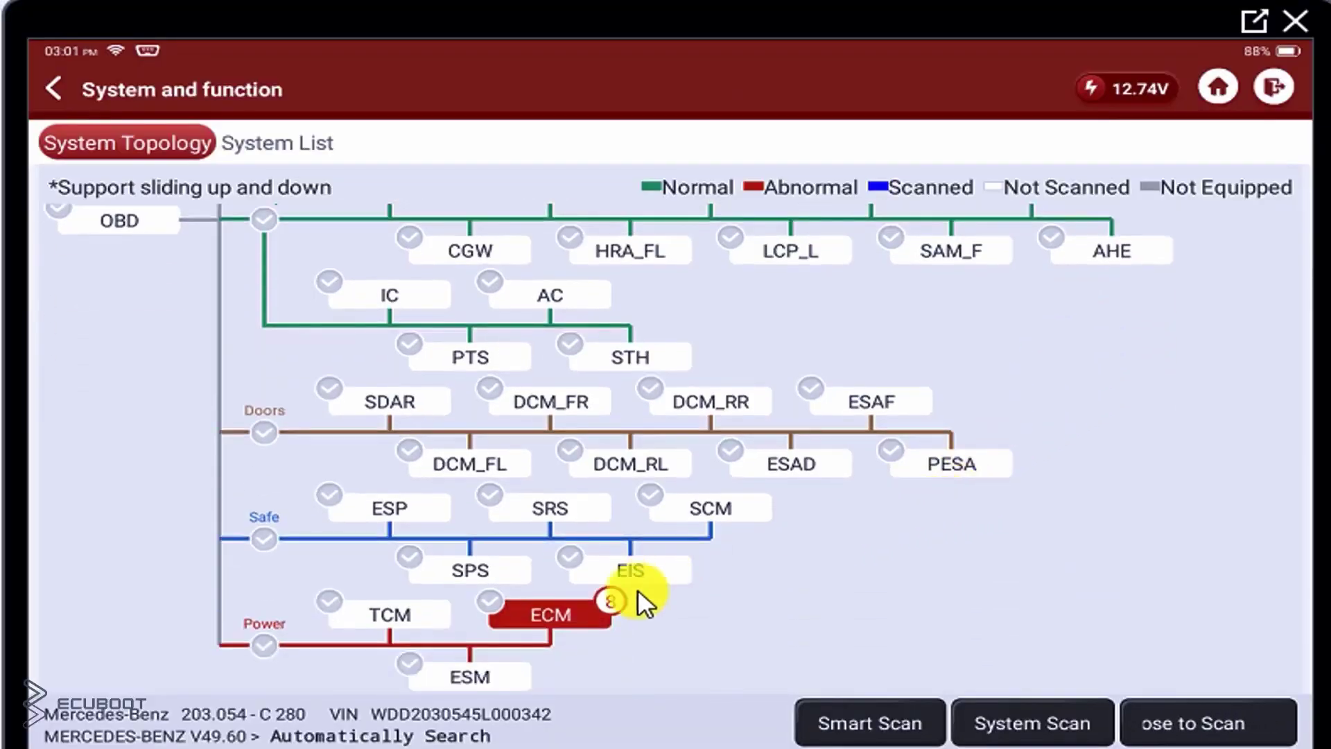
- Enter the ECM - Engine Control Module (ME) system, acknowledge the ignition prompt and read its fault codes
left_click(551, 613)
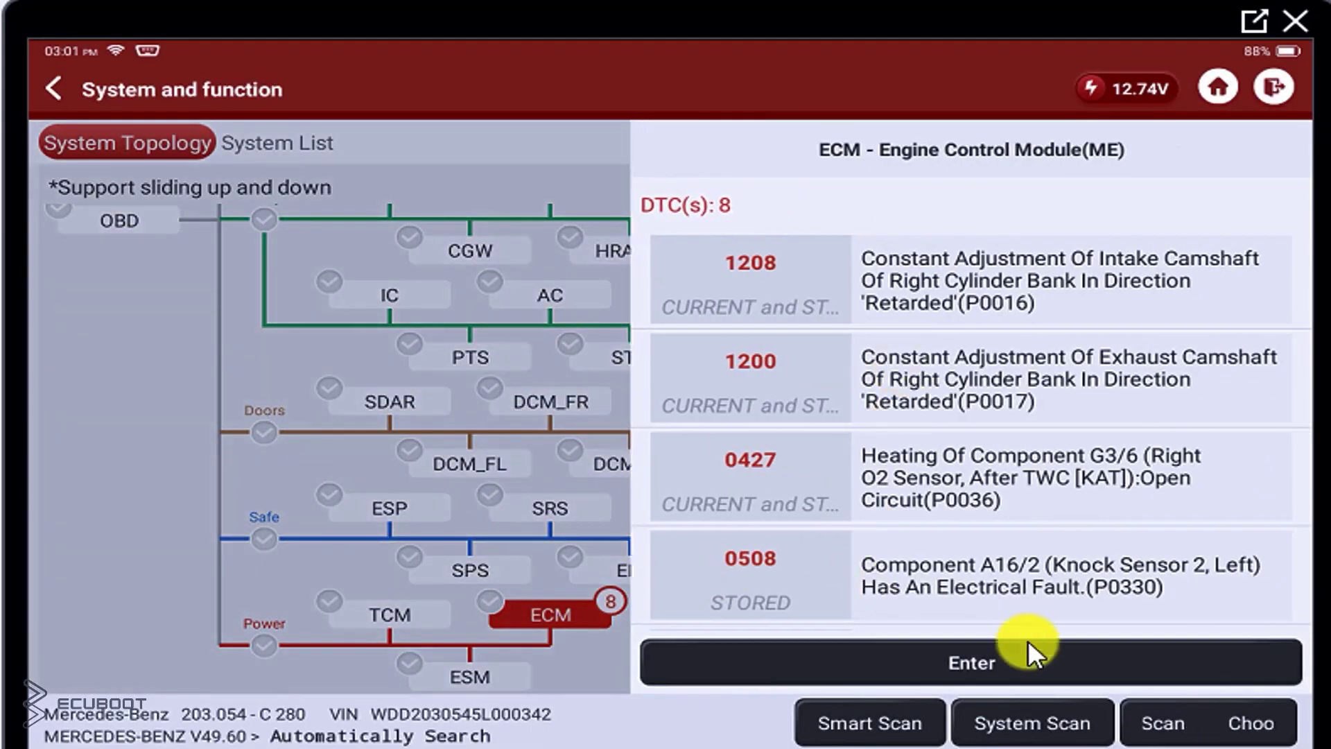
left_click(1023, 662)
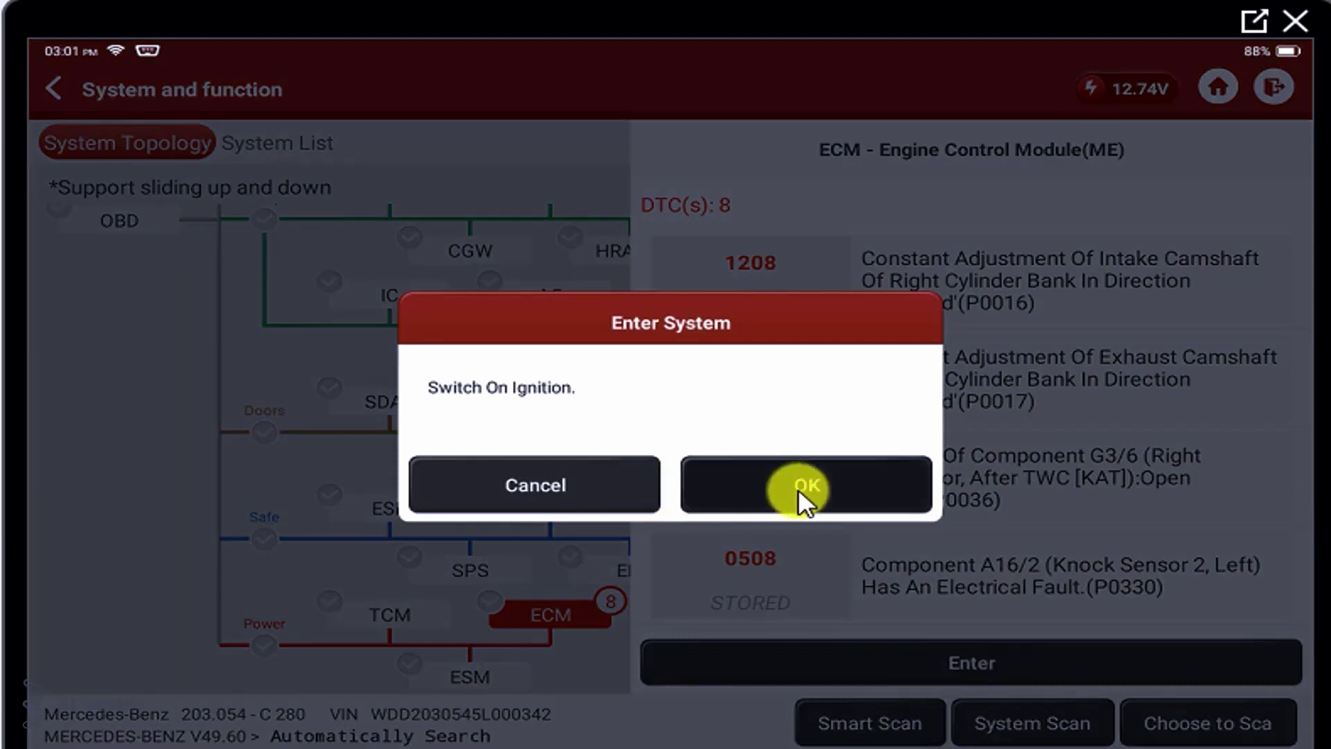
left_click(797, 488)
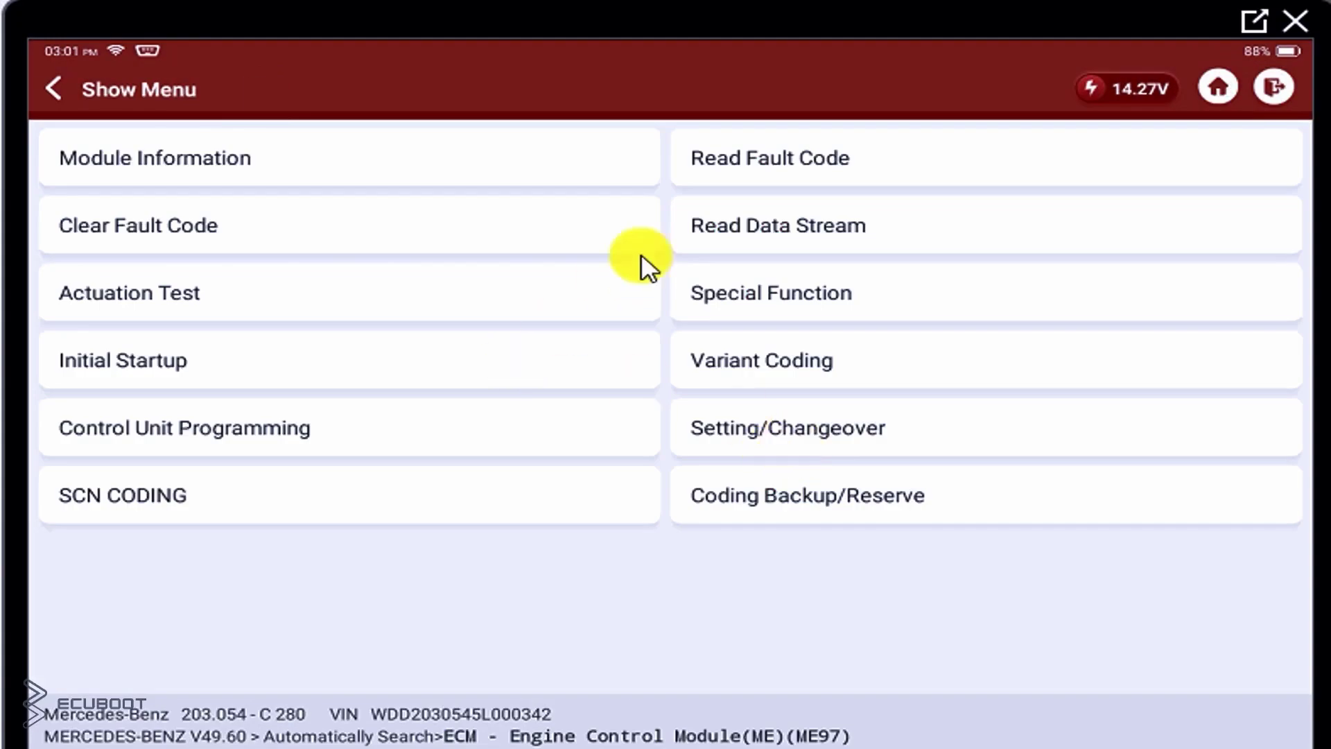
left_click(797, 149)
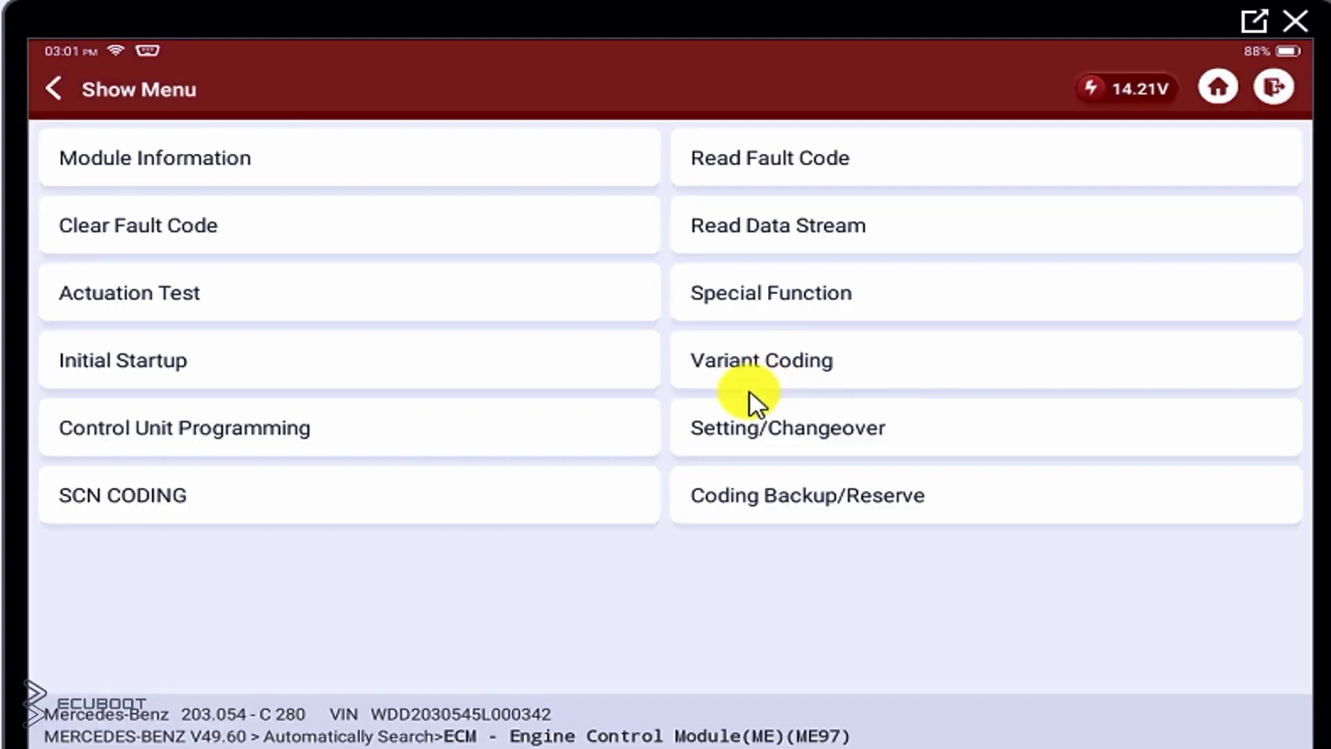
- Examine the engine 272 component diagram, legend and synchronization notes in the ME-SFI fuel injection and firing order PDF in Adobe Acrobat
scroll(489, 442, "down", 2)
scroll(489, 442, "down", 5)
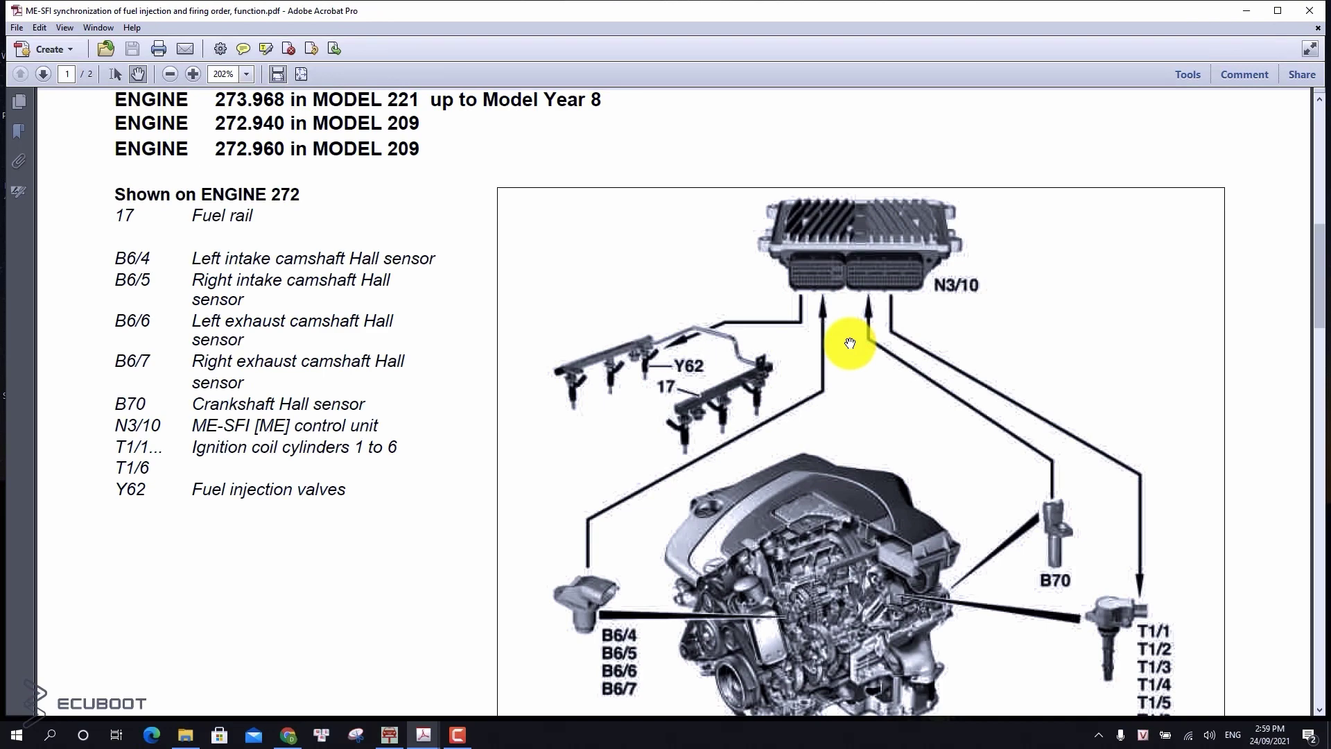
scroll(595, 208, "down", 2)
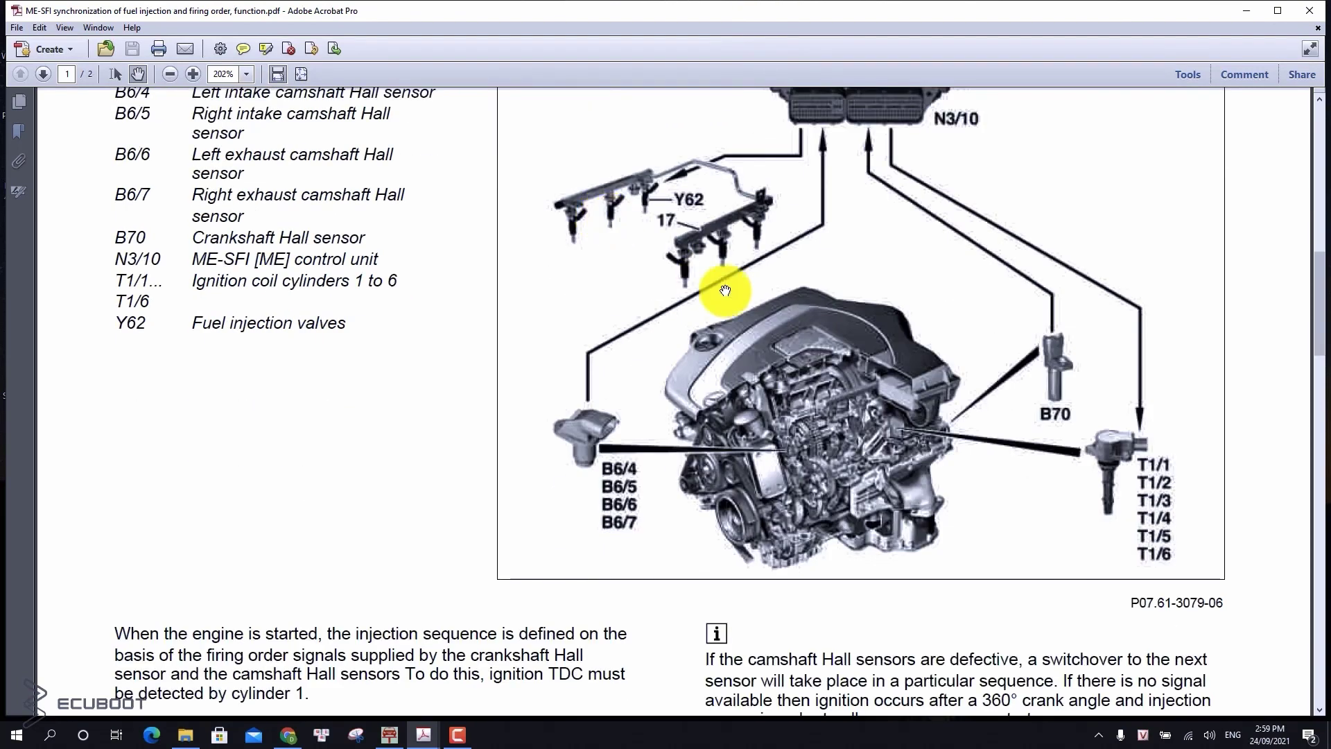
scroll(911, 443, "up", 1)
scroll(916, 454, "up", 2)
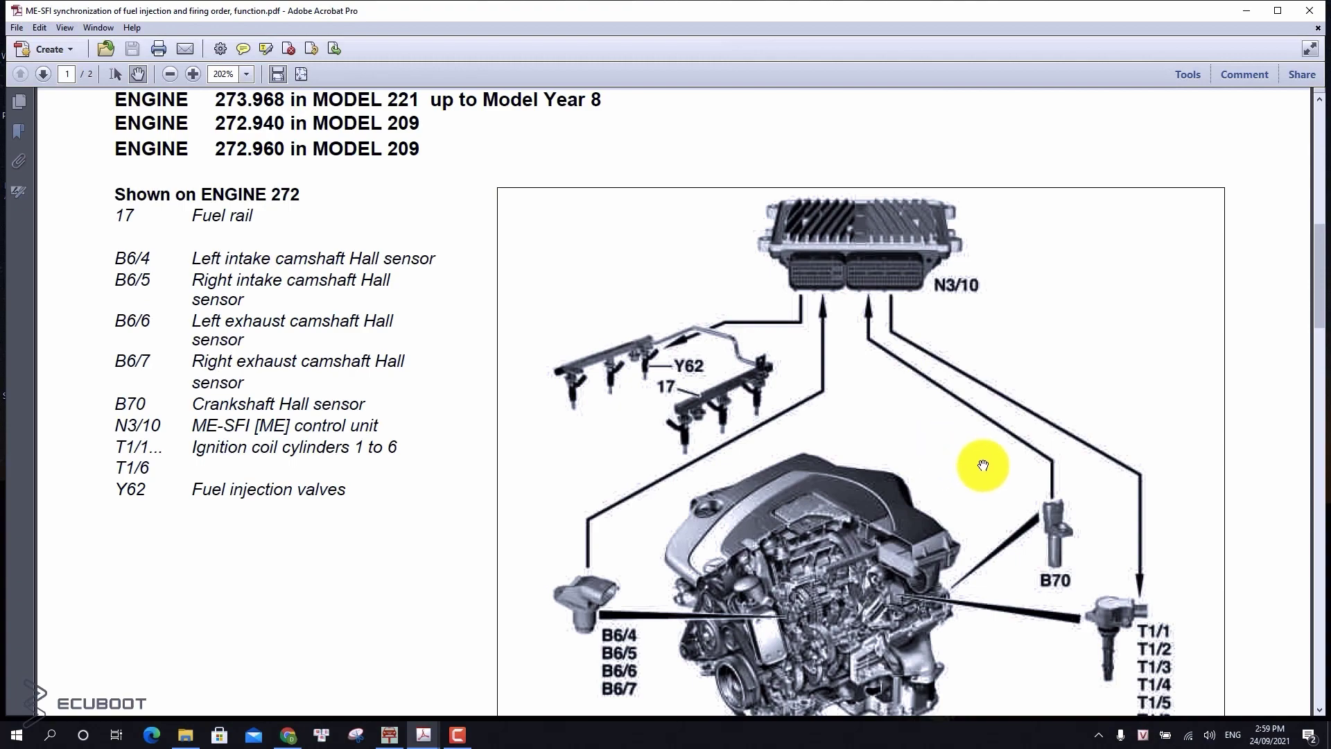
scroll(983, 465, "down", 2)
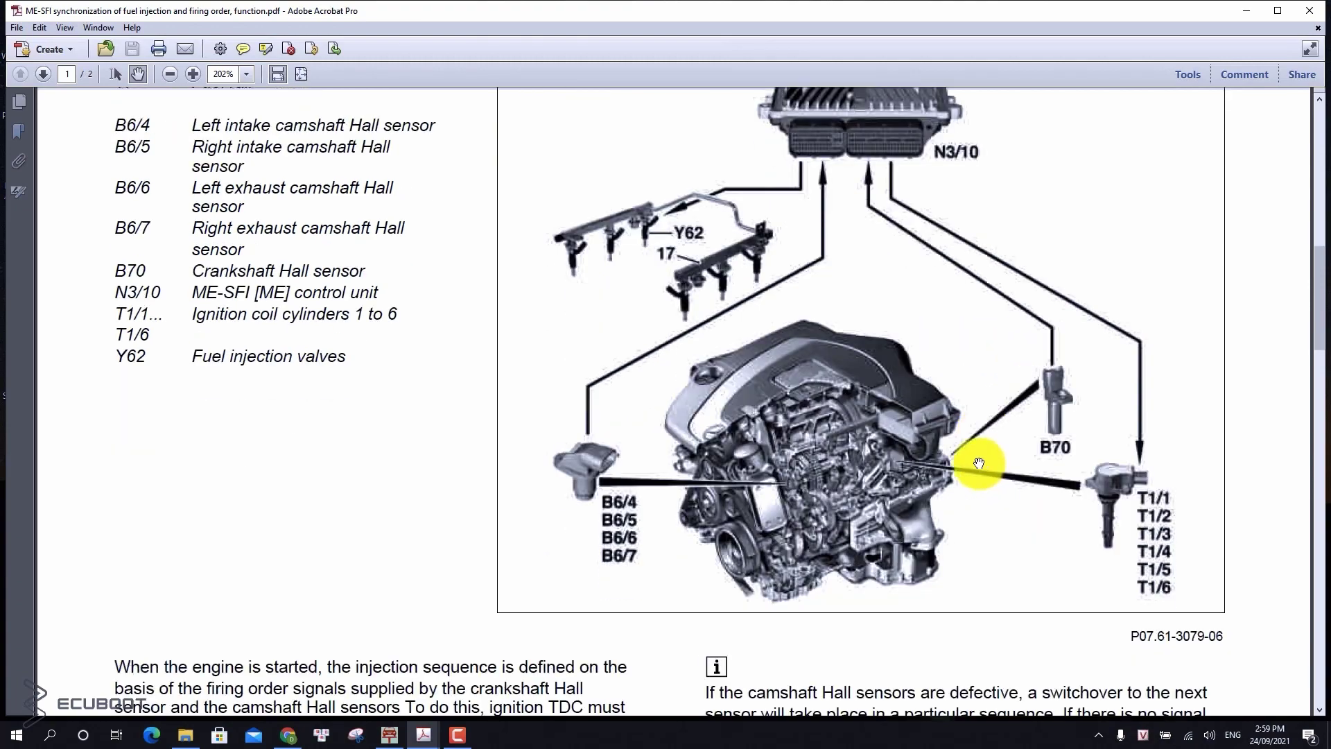
scroll(976, 469, "down", 3)
scroll(975, 470, "down", 3)
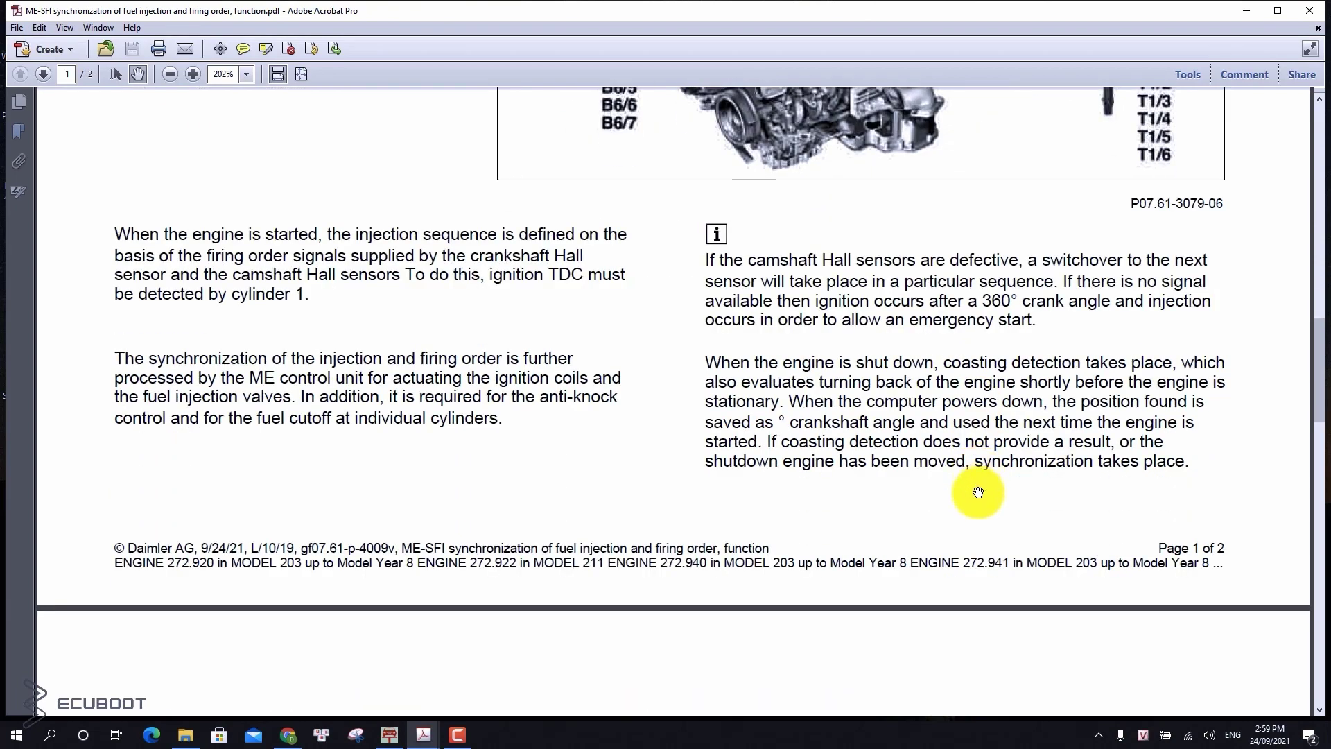
scroll(978, 492, "up", 4)
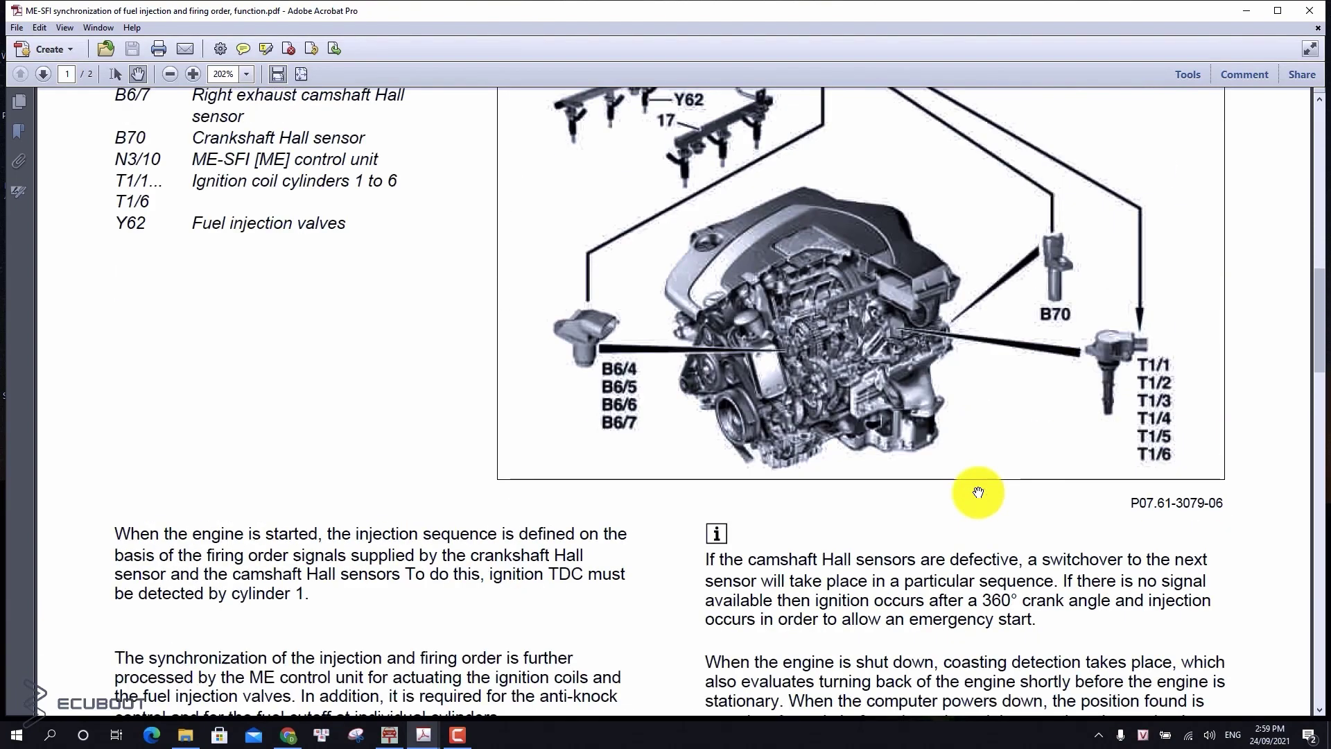
scroll(978, 492, "up", 3)
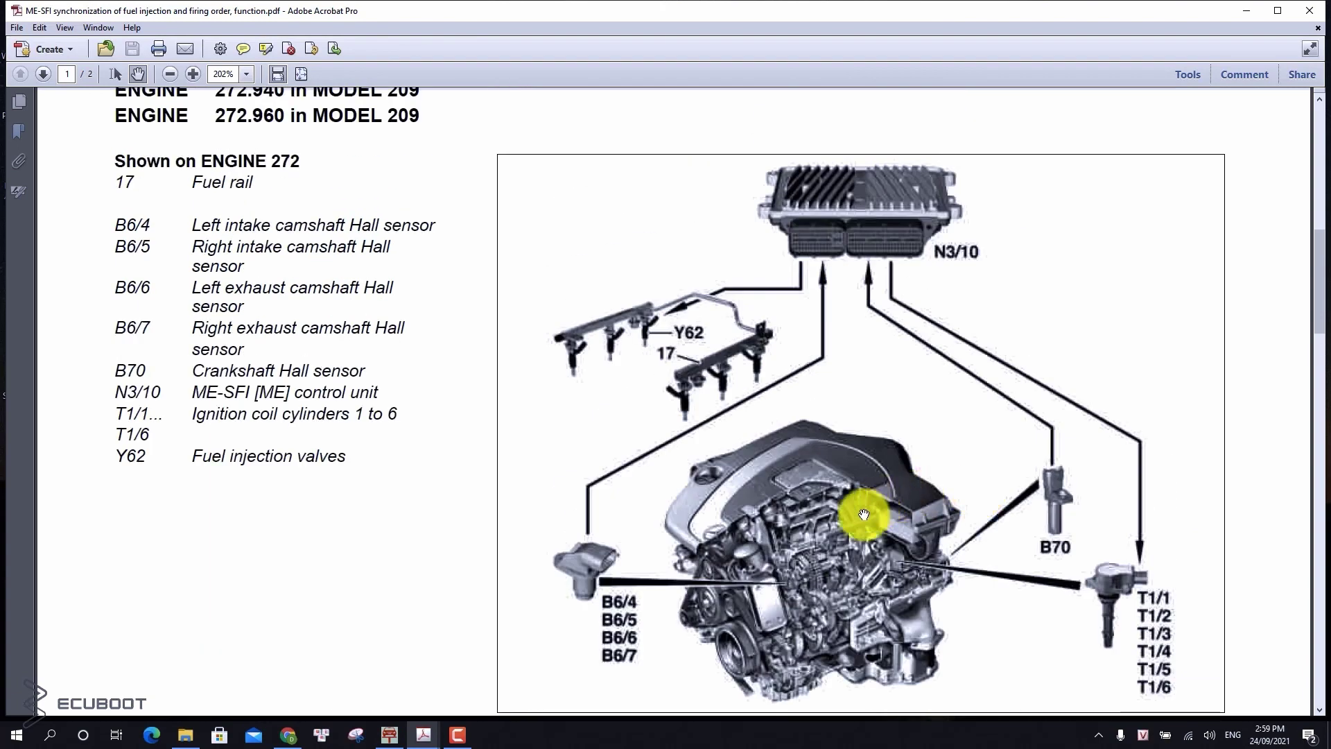
scroll(820, 431, "down", 1)
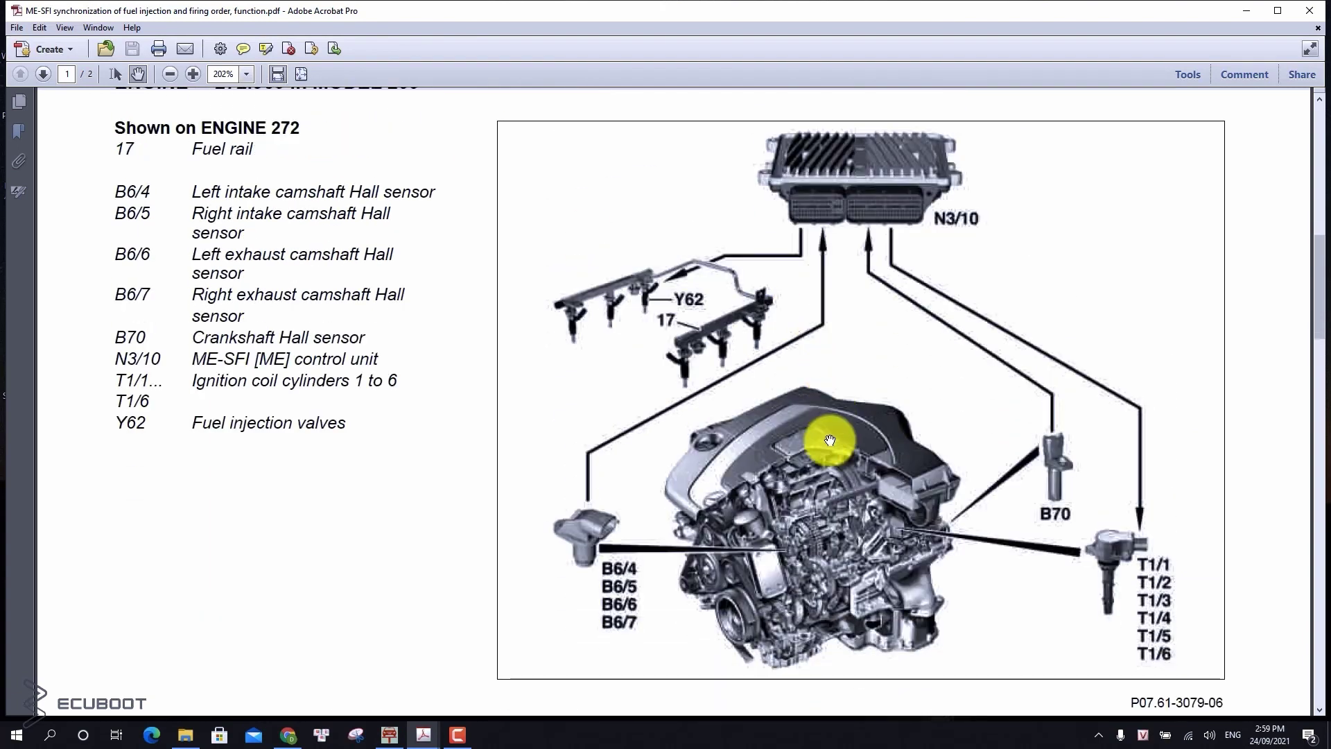
scroll(838, 454, "down", 1)
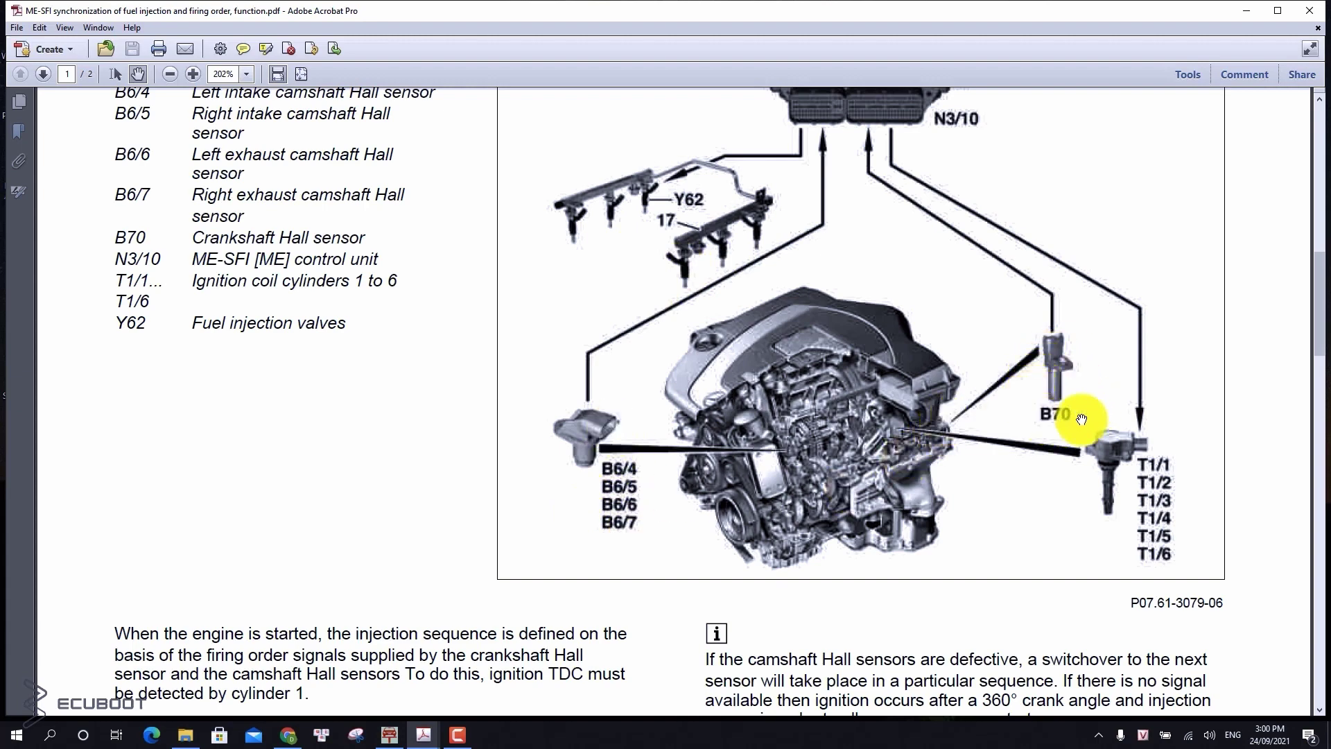
scroll(619, 406, "down", 3)
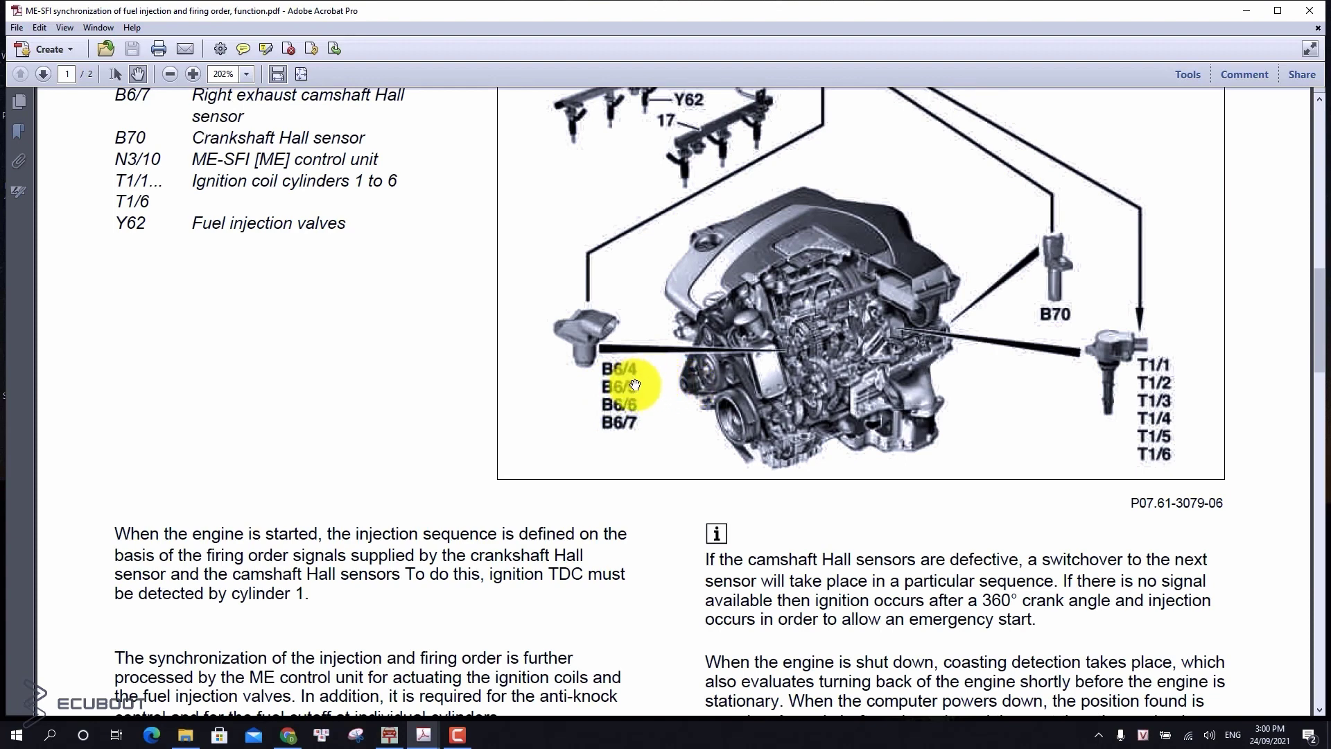
scroll(637, 386, "up", 5)
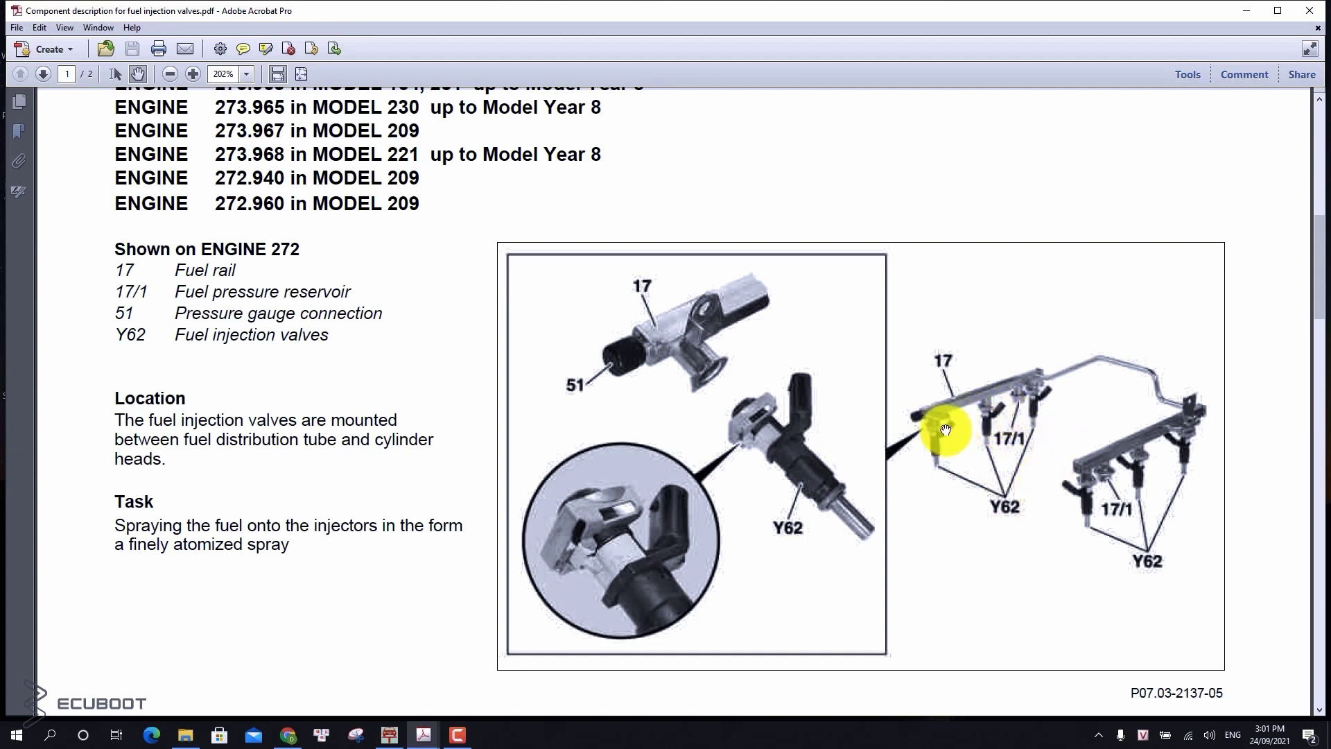
- Review the fuel injection valves' component description, and switch to WIS/ASRA to view the injector wiring of the N3/10 control unit
scroll(832, 439, "down", 3)
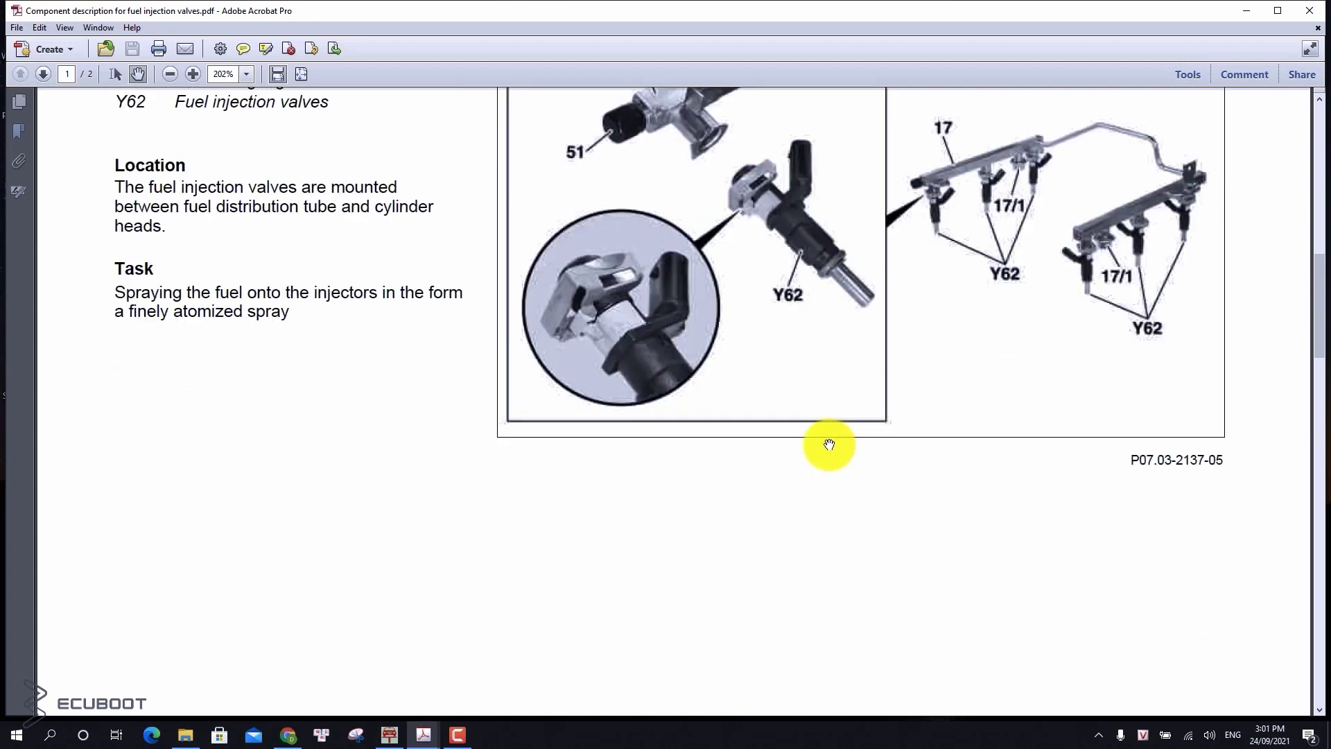
scroll(835, 277, "up", 1)
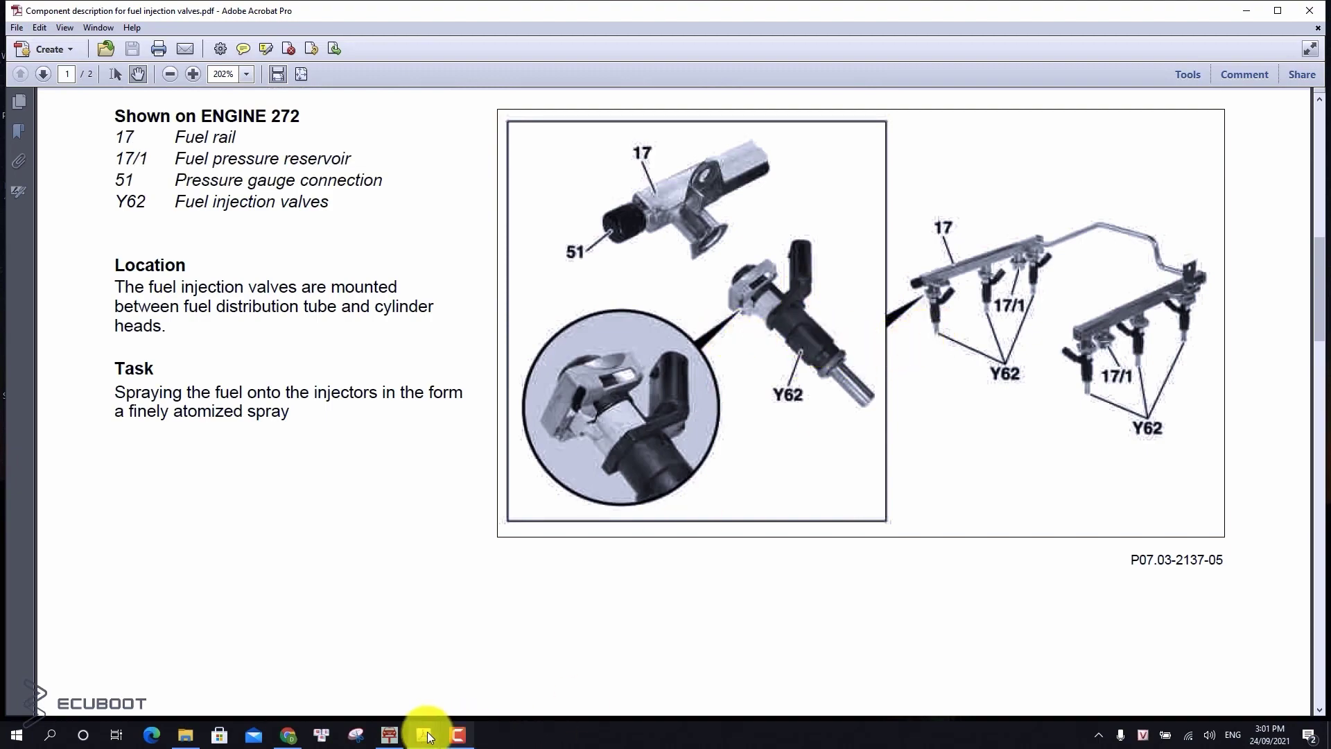
left_click(390, 734)
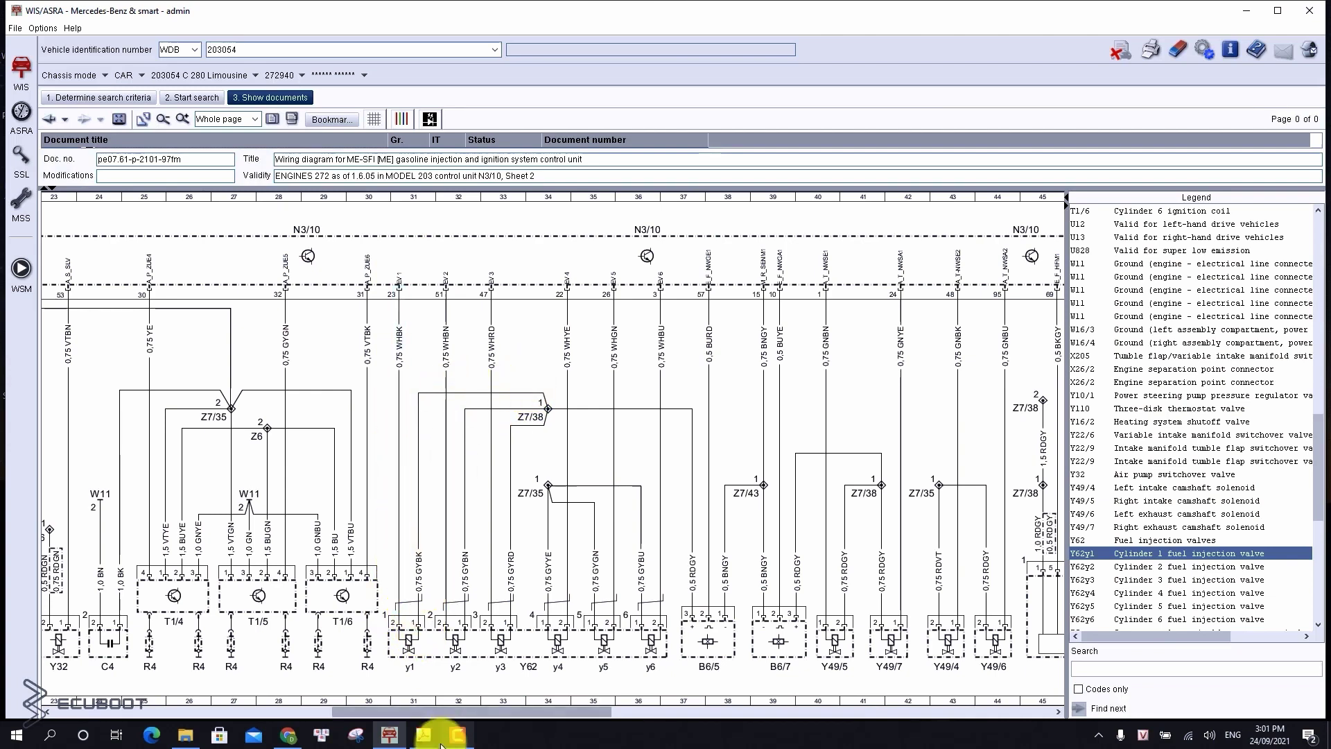
- Switch to the ignition coil component description PDF and examine the engine 272 coil locations and connector pin assignments
mouse_move(424, 734)
left_click(327, 673)
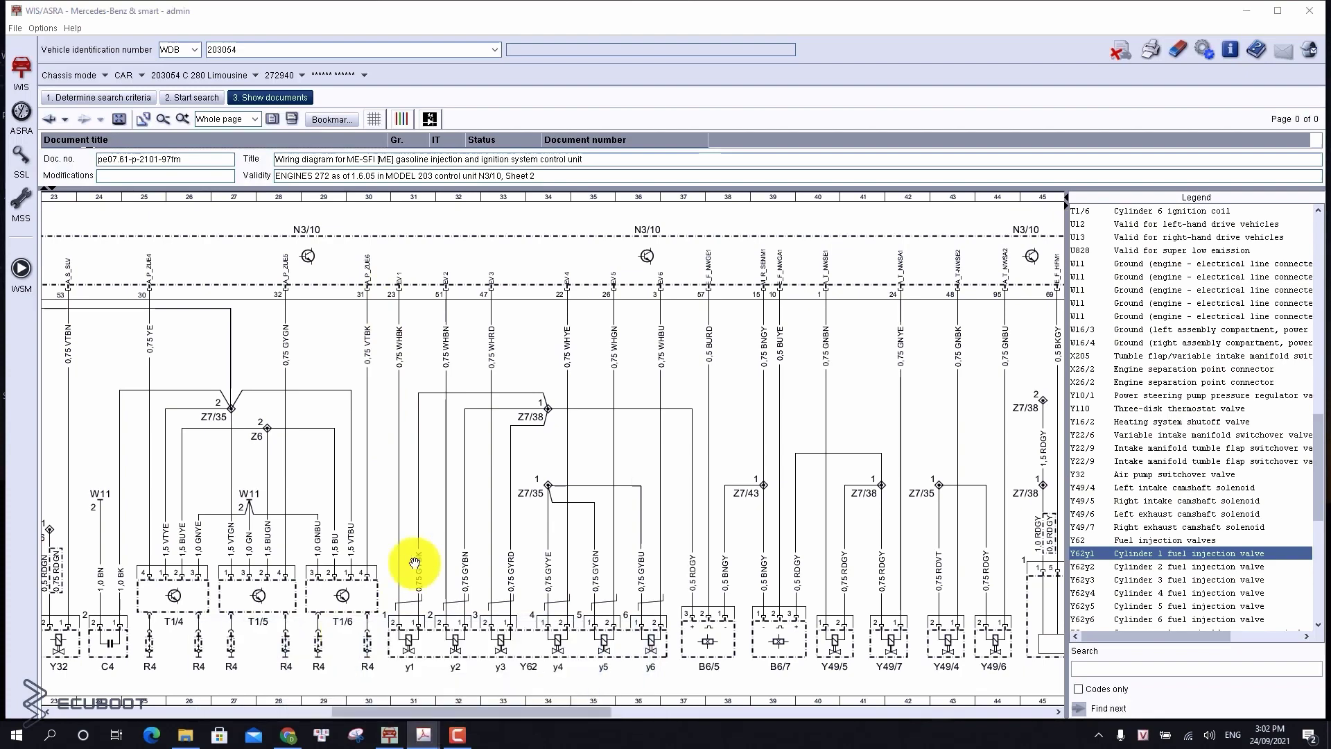
scroll(680, 529, "up", 3)
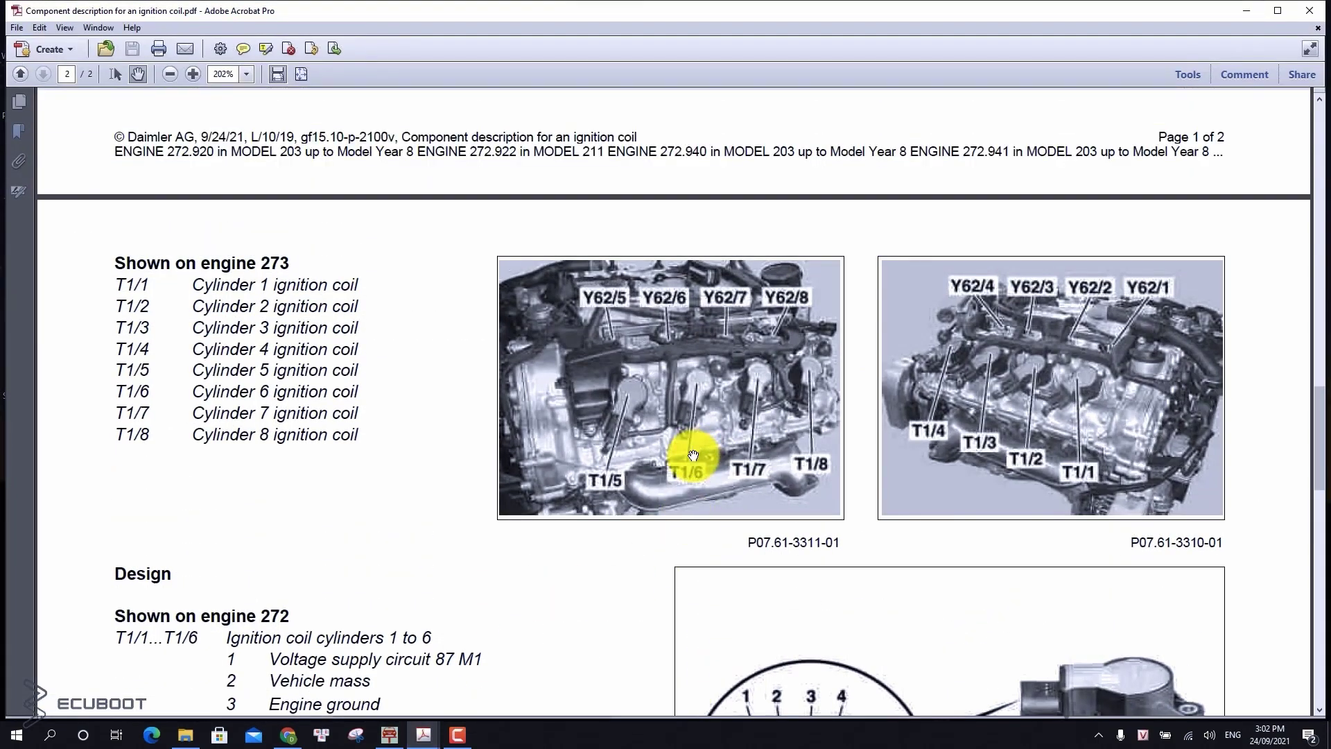
scroll(693, 455, "up", 12)
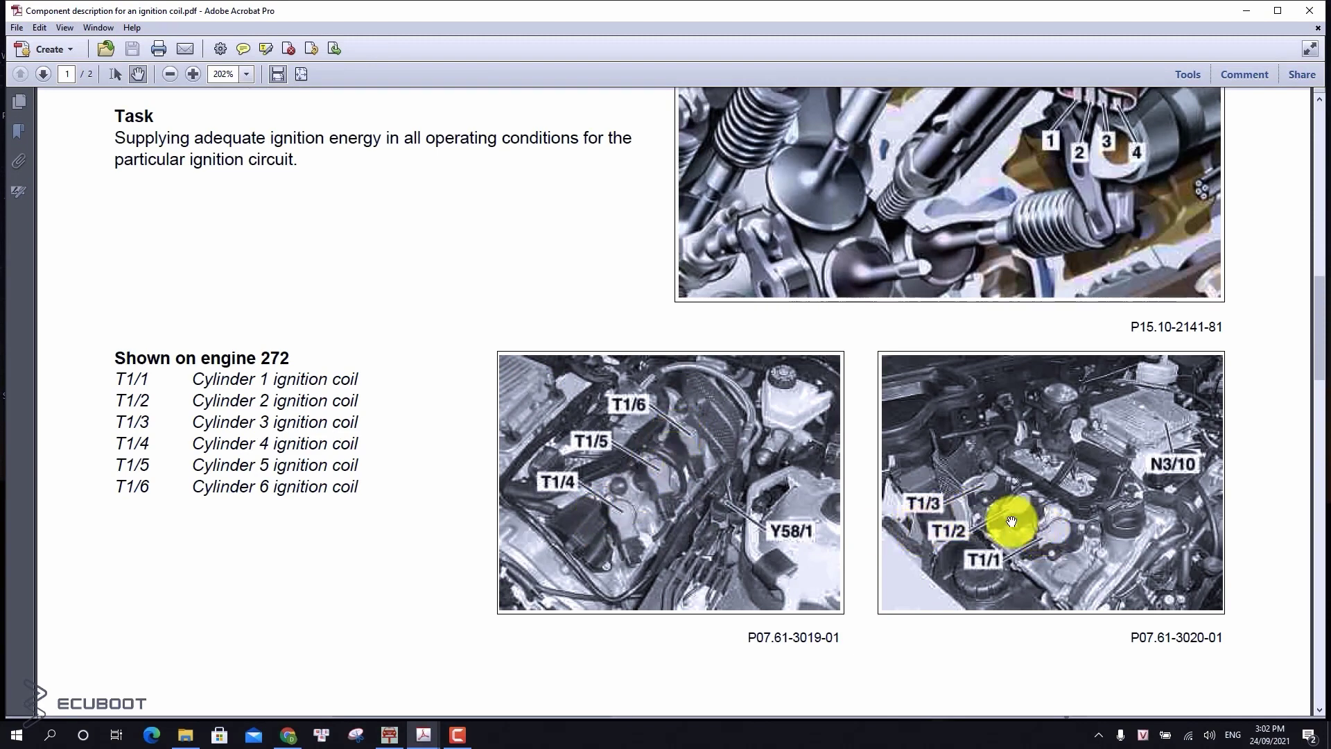
scroll(668, 445, "up", 6)
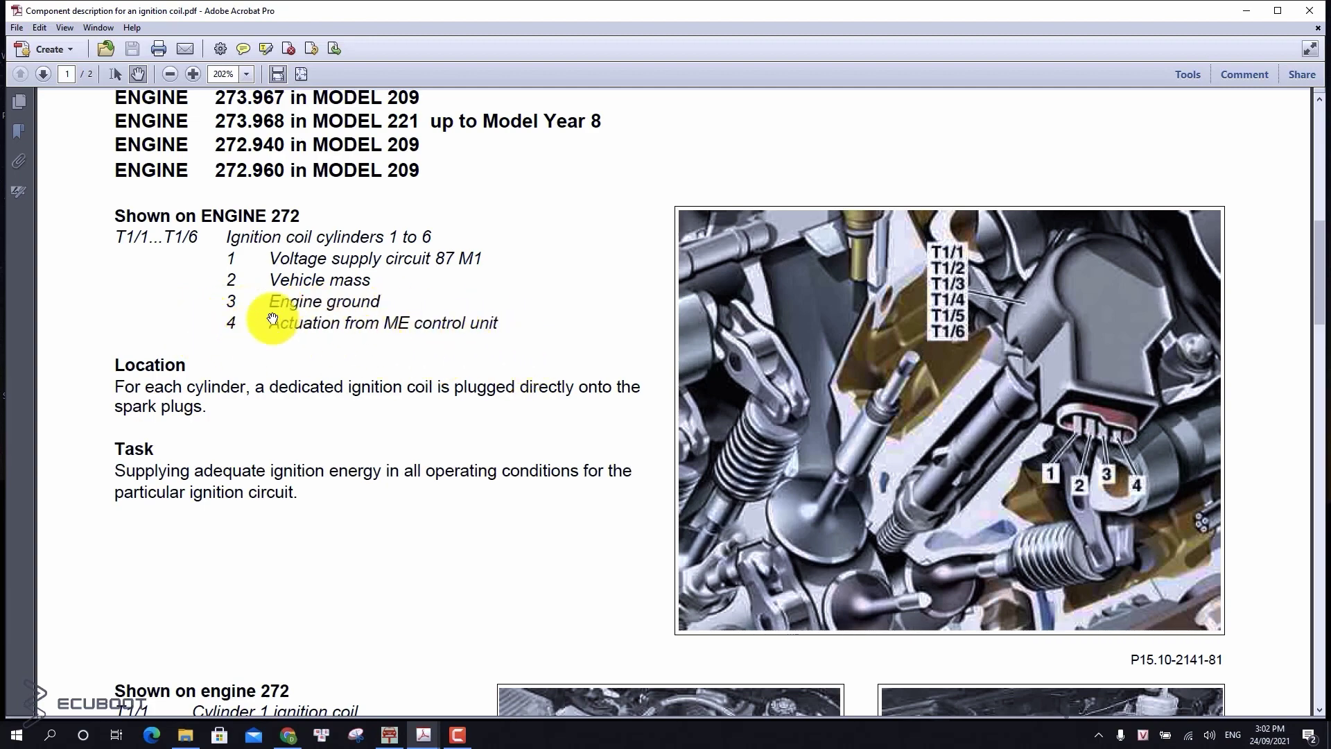
- Switch to WIS/ASRA and trace the supply, ground and control wires of ignition coil T1/1 in the ME-SFI wiring diagram
key("alt+Tab")
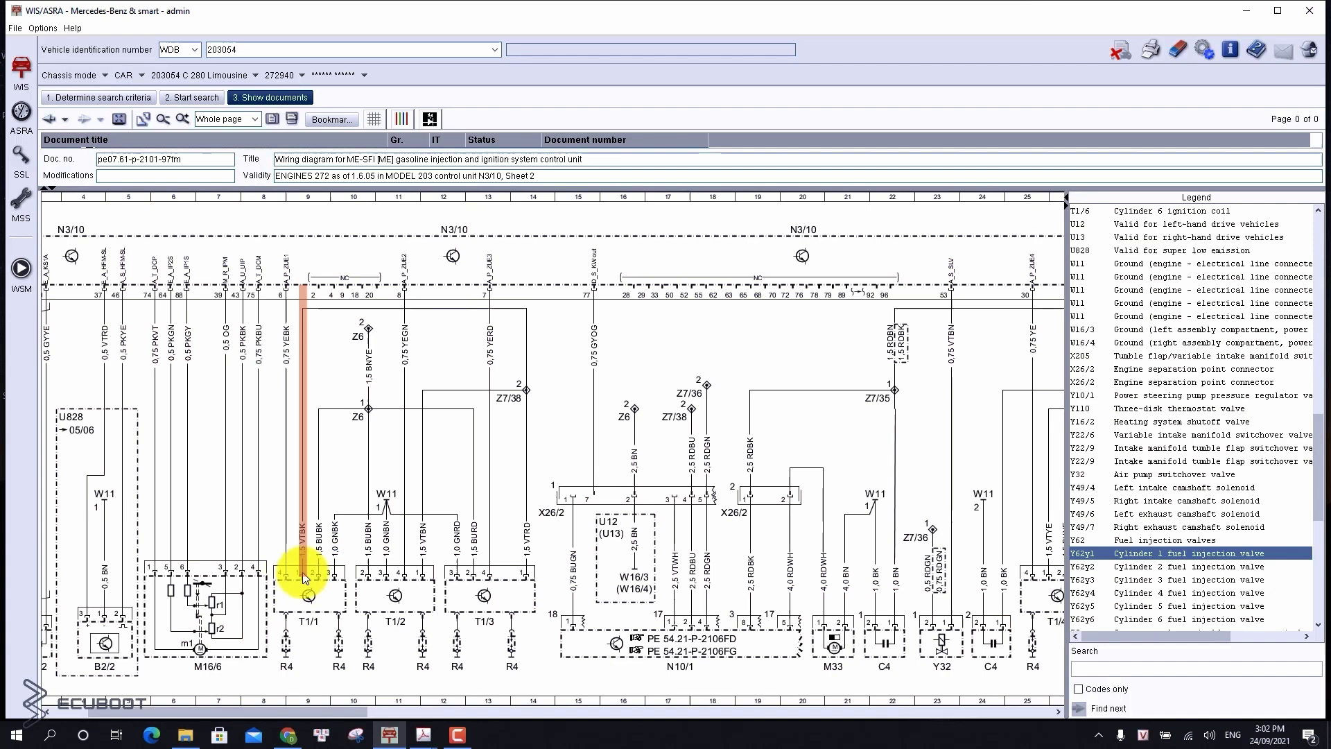
left_click(305, 563)
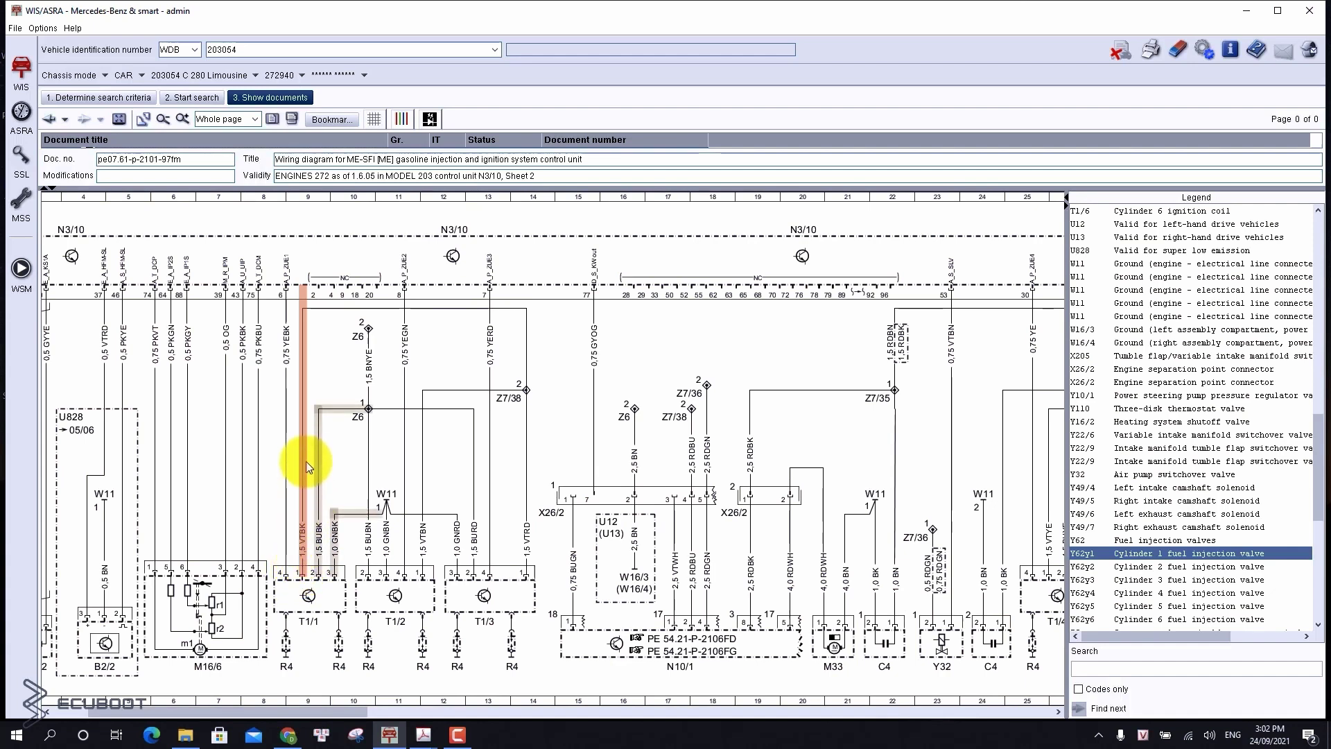
left_click(513, 395)
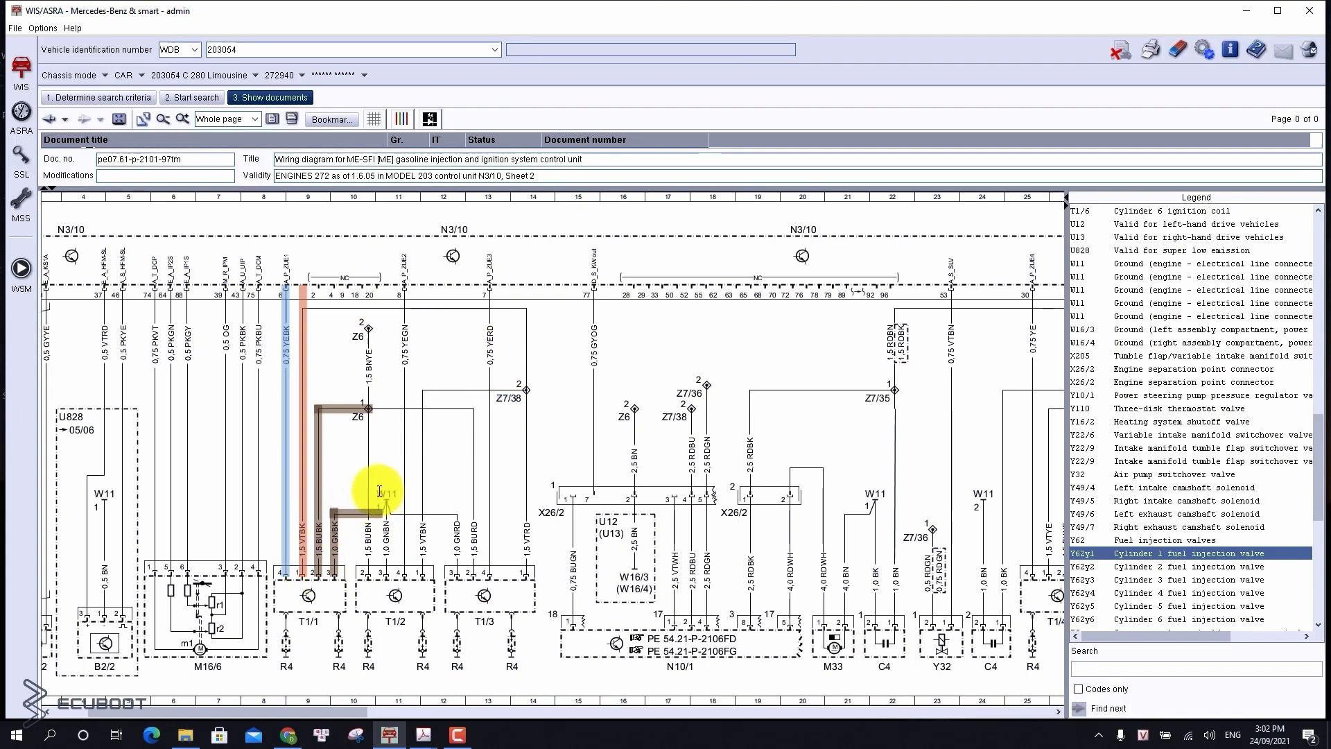
left_click(368, 419)
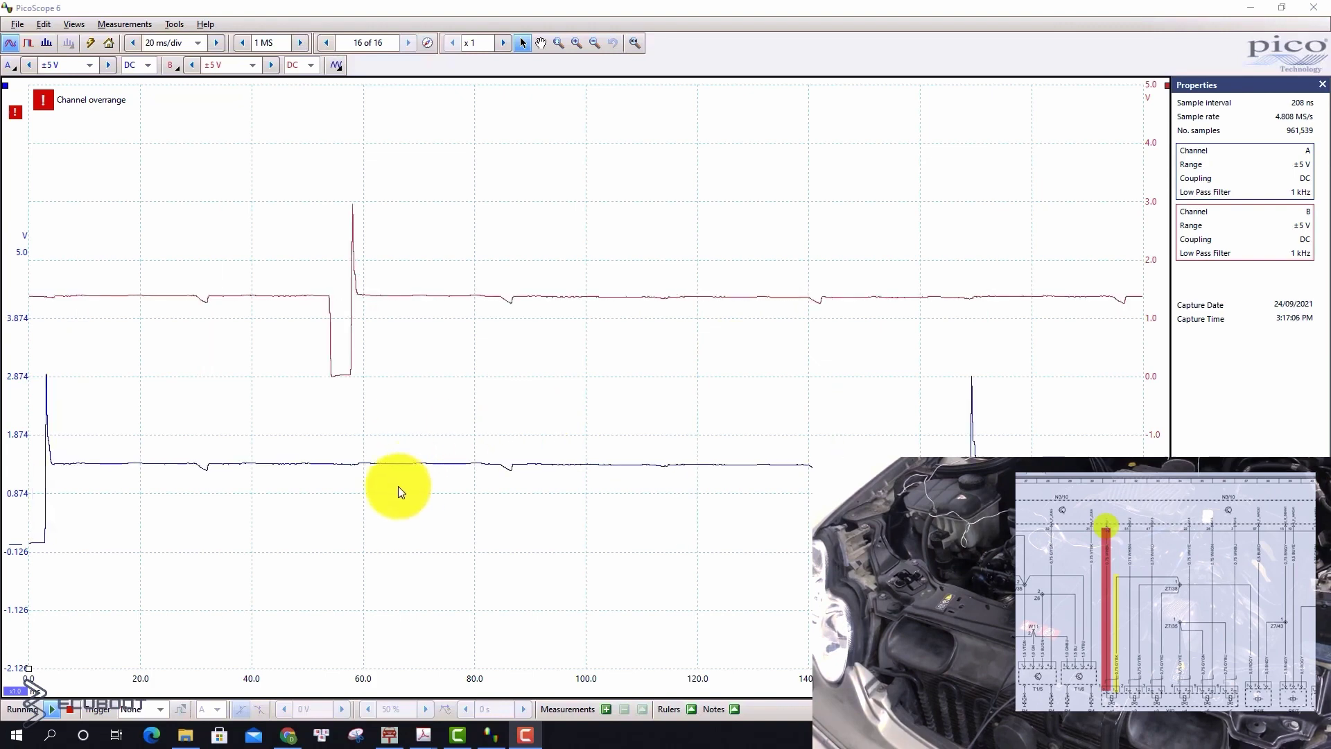
- Stop the two-channel waveform captures in PicoScope, one recorded at the ±5 V range and the other at ±2 V
left_click(70, 709)
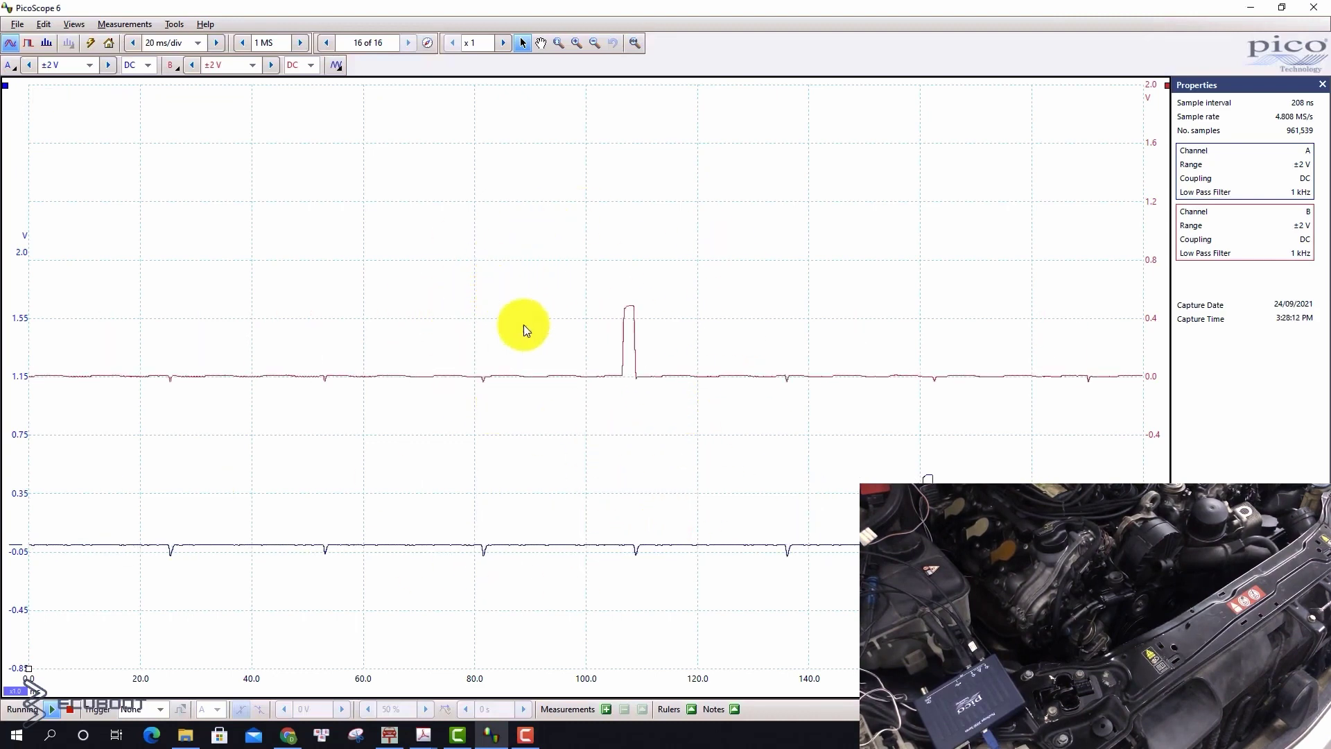
left_click(69, 709)
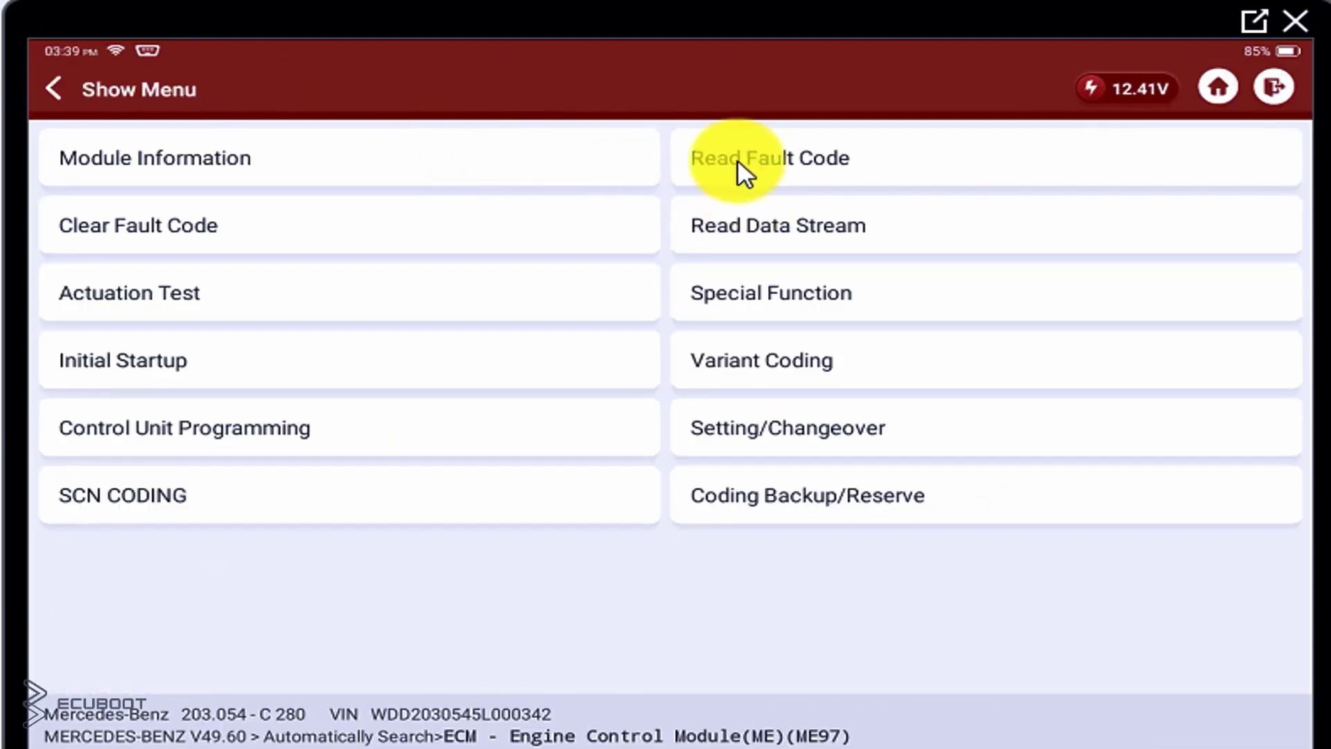
- Clear the ECM fault memory in the diagnostic scan tool
left_click(151, 223)
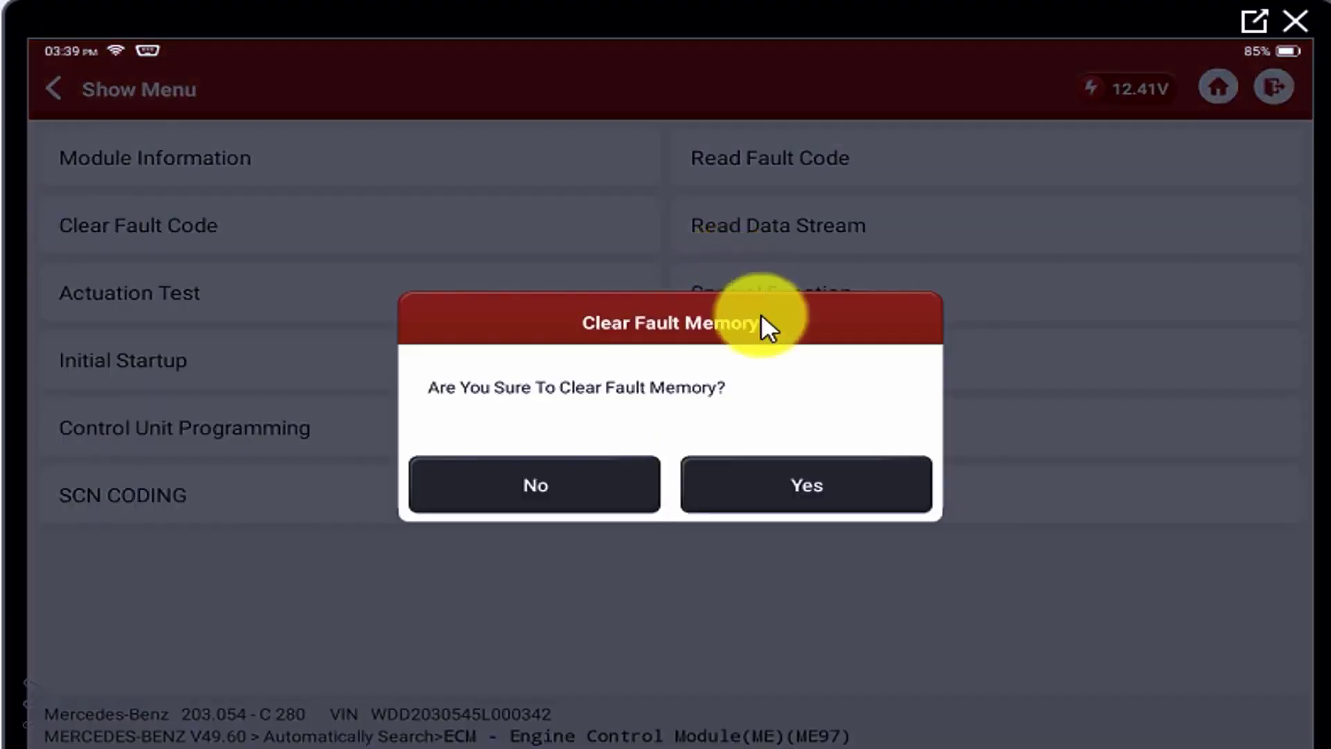
left_click(762, 483)
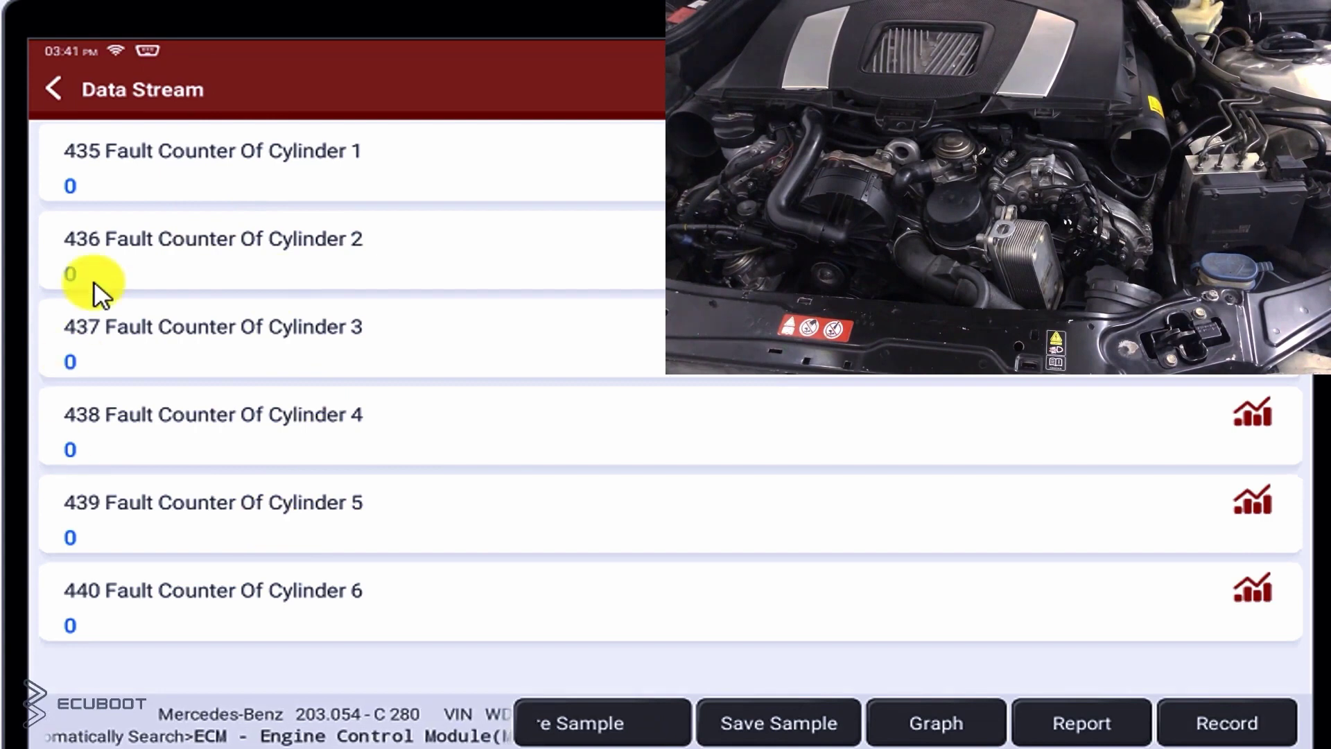
- Select Fault Counter Of Cylinder 1 in the data stream, and return to the list of data groups
left_click(78, 179)
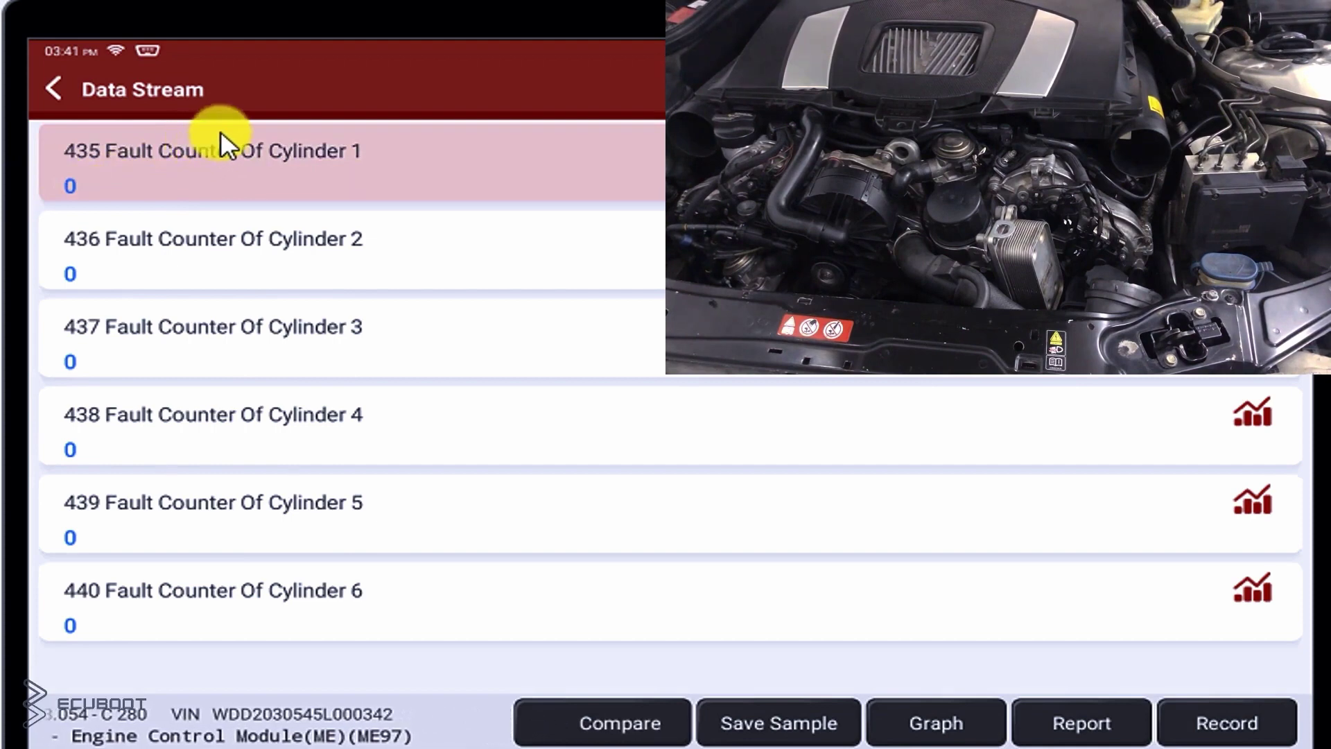
key("Escape")
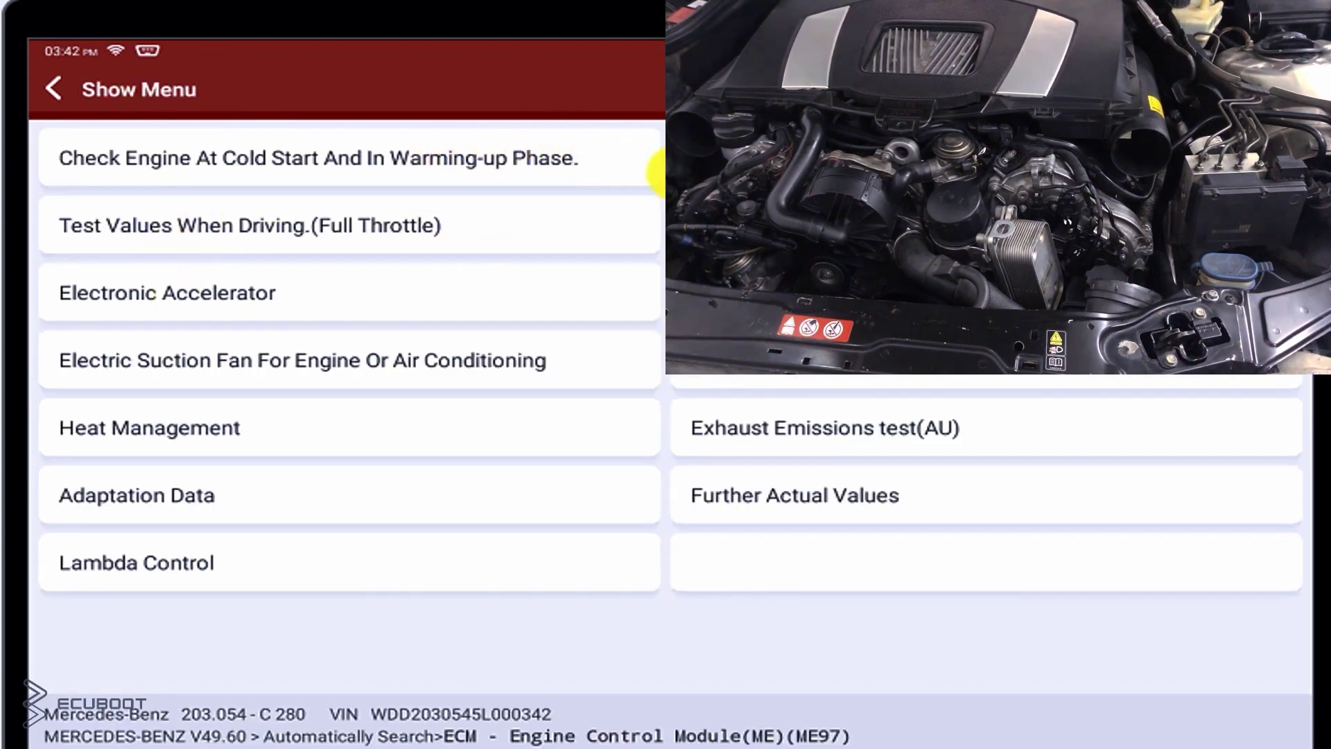